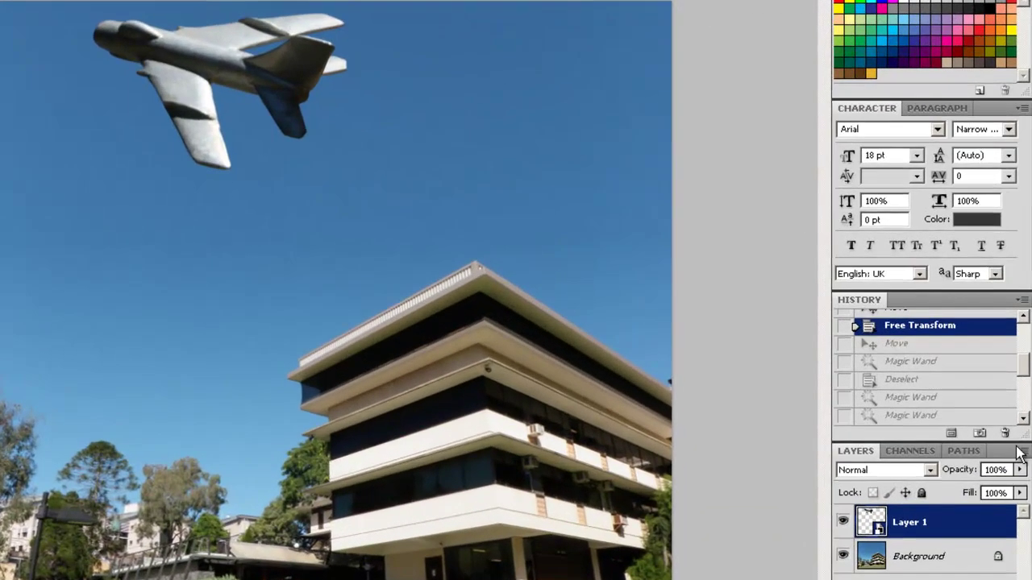
# Add a new empty layer named 'Shadow Layer' from the Layers panel menu.
pyautogui.click(970, 391)
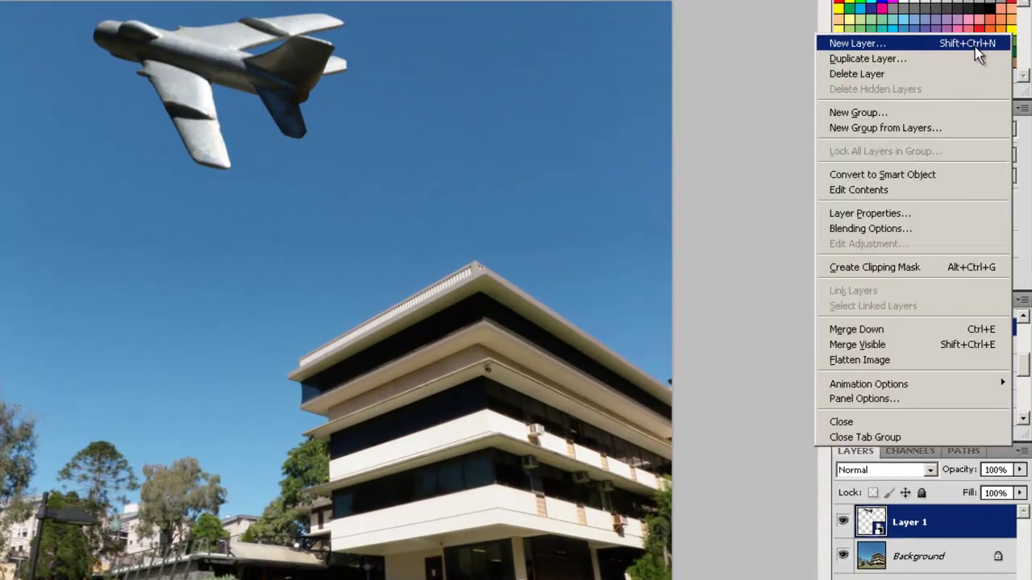
pyautogui.click(978, 50)
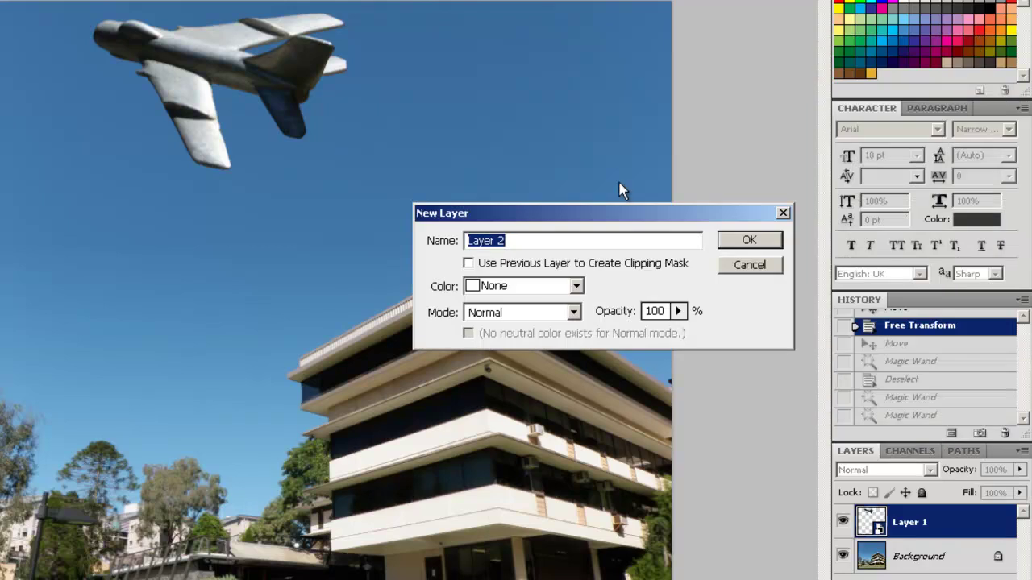
pyautogui.write('Shadow Layer')
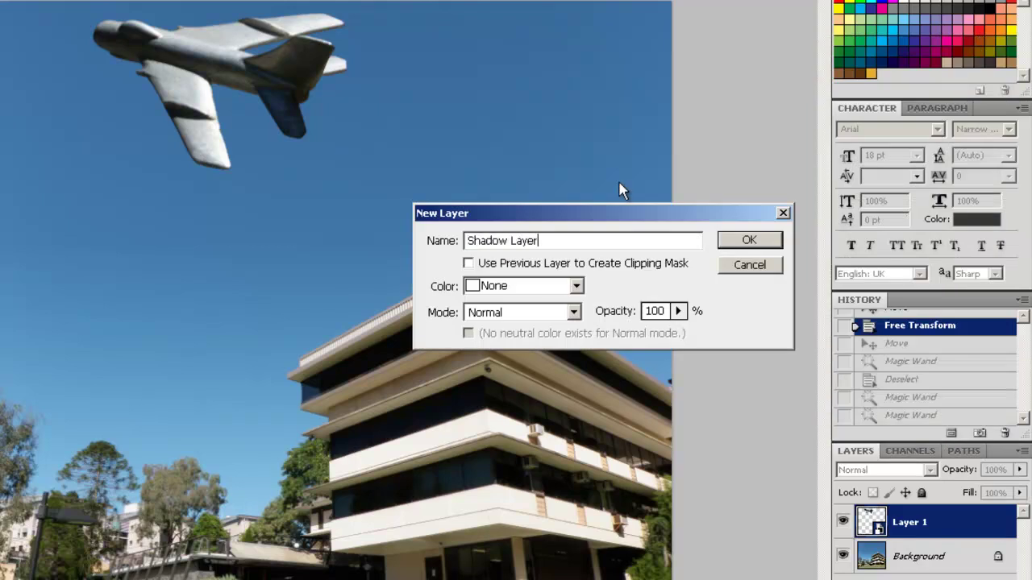
pyautogui.click(772, 240)
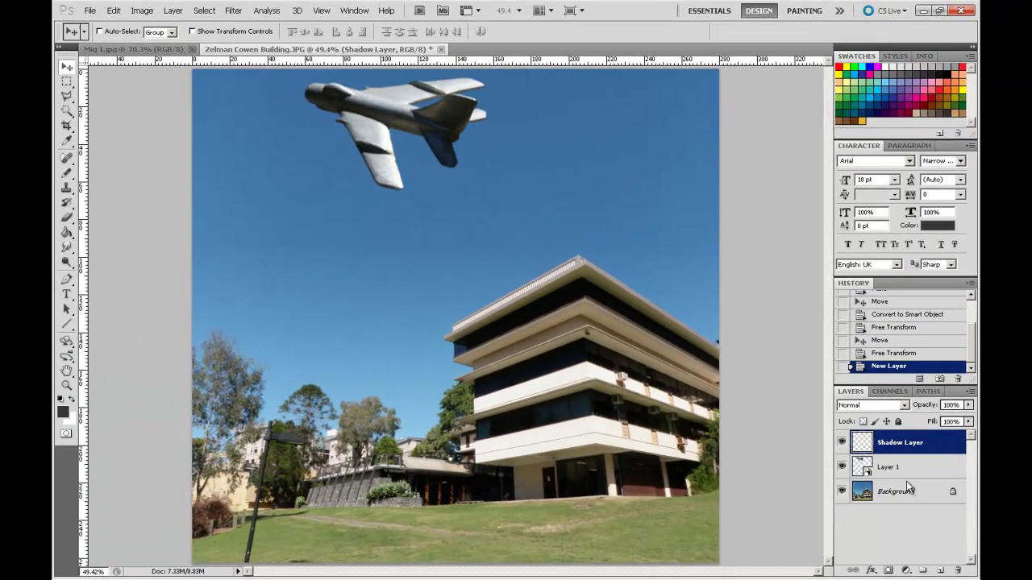
# Hide the Background and Magic Wand the transparent area around the jet, adding the tail gap.
pyautogui.click(894, 469)
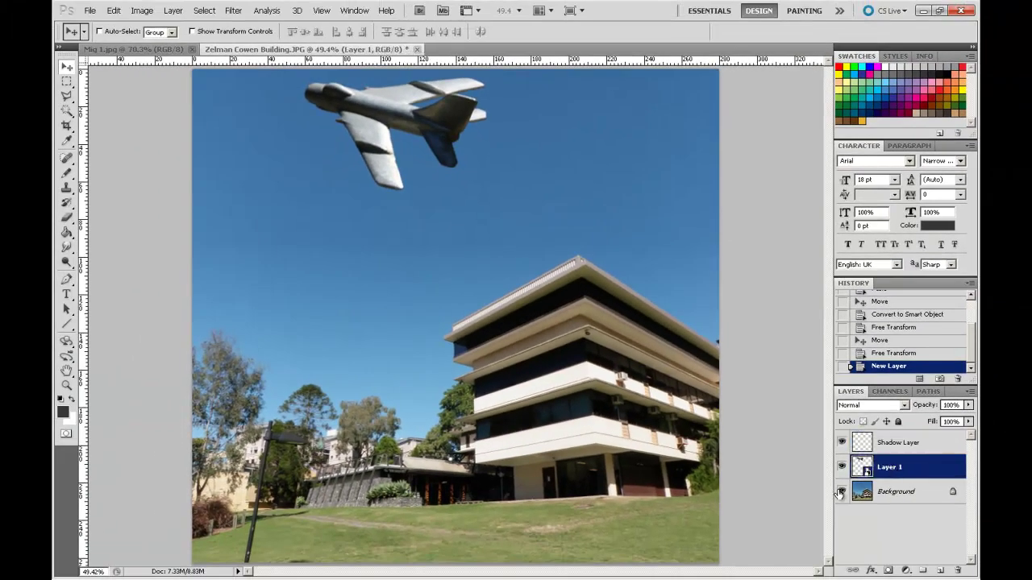
pyautogui.click(841, 492)
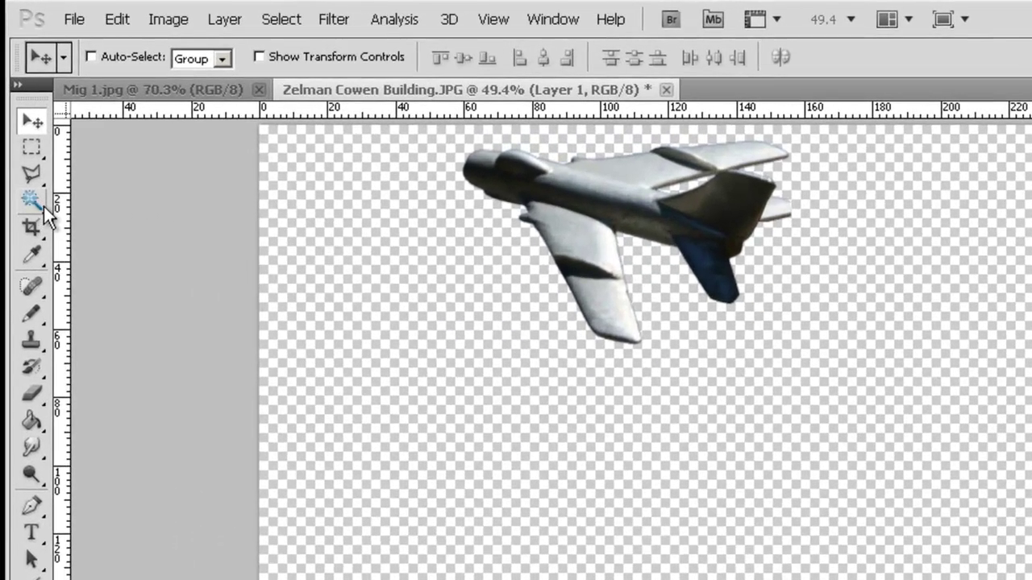
pyautogui.click(44, 207)
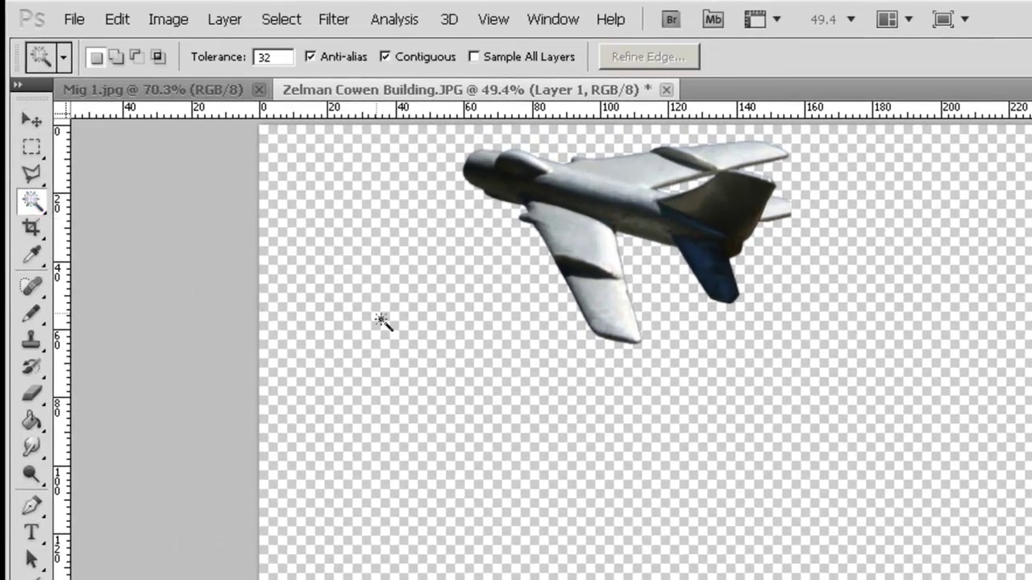
pyautogui.click(484, 339)
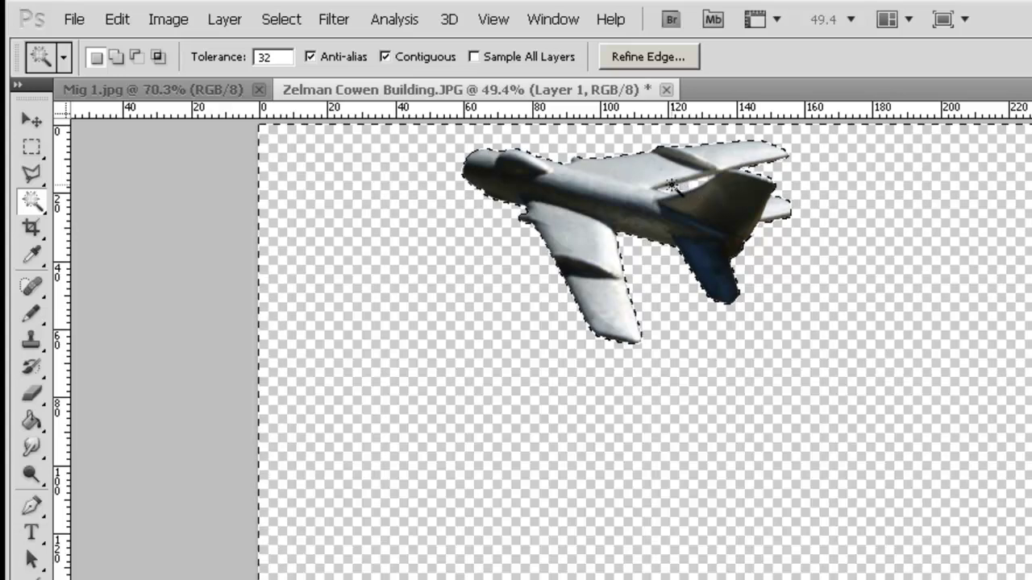
pyautogui.press('shift')
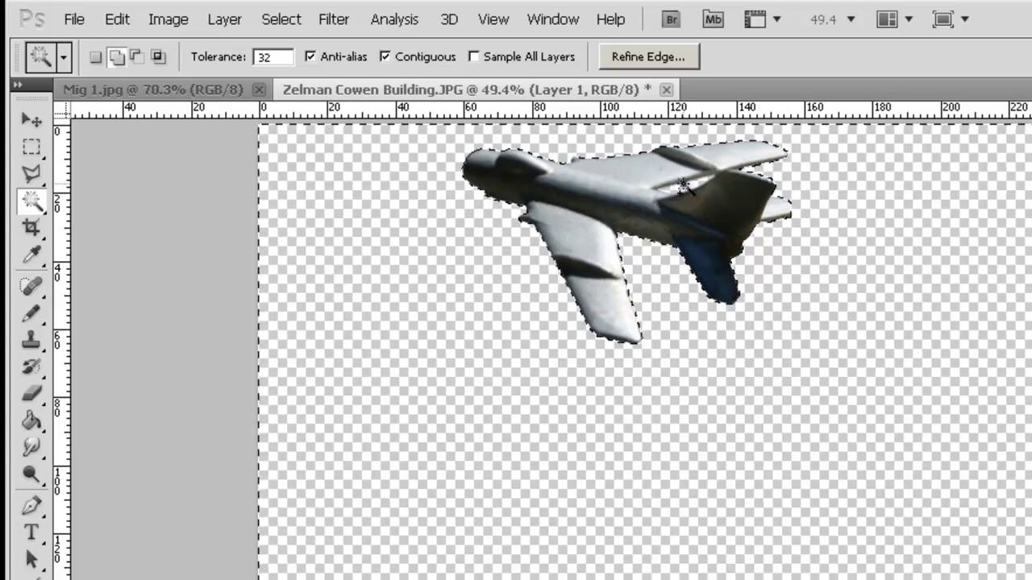
pyautogui.keyDown('shift'); pyautogui.click(681, 190); pyautogui.keyUp('shift')
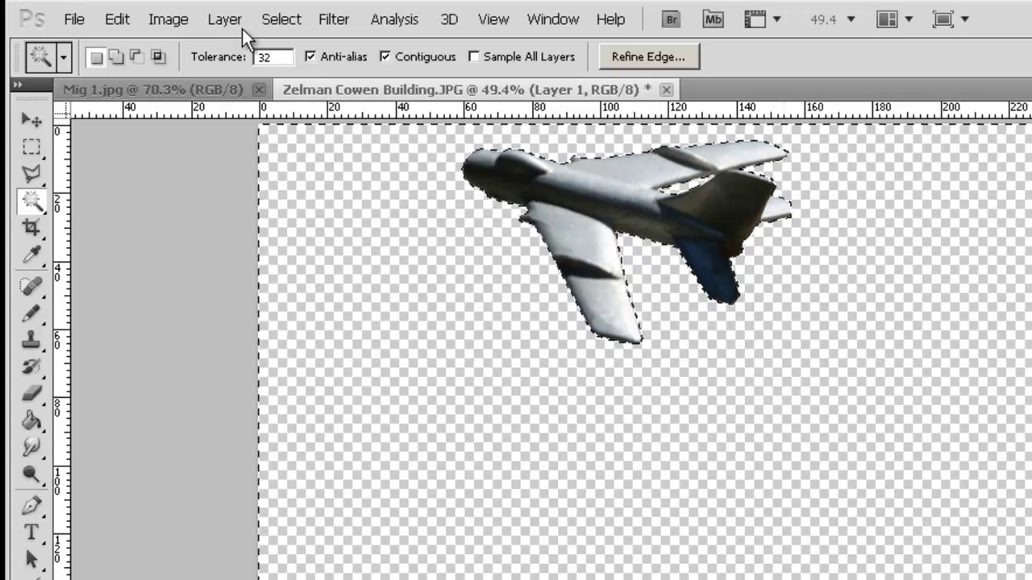
# Invert the selection to the jet's outline, make Shadow Layer active and hide Layer 1.
pyautogui.click(279, 19)
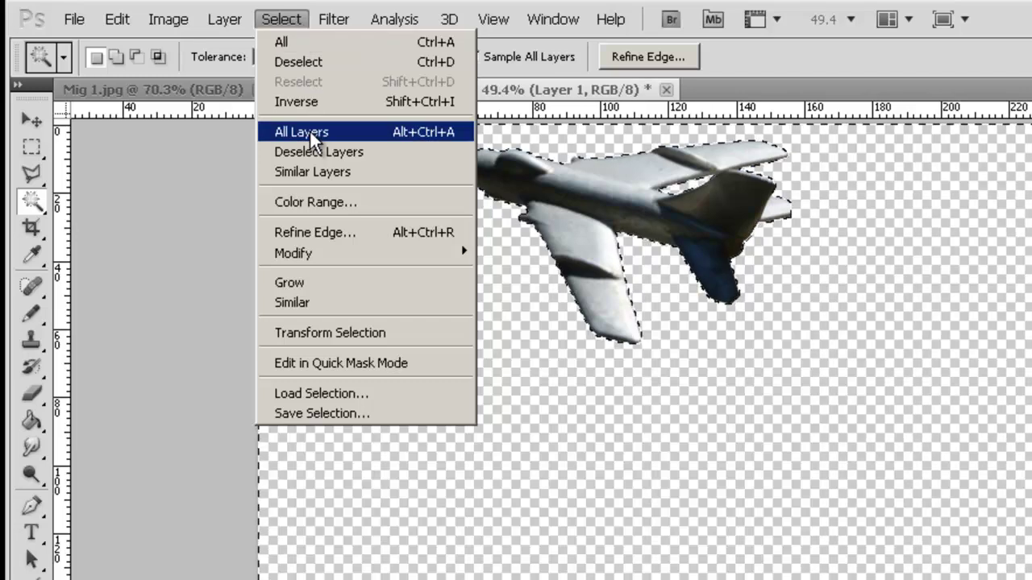
pyautogui.click(316, 102)
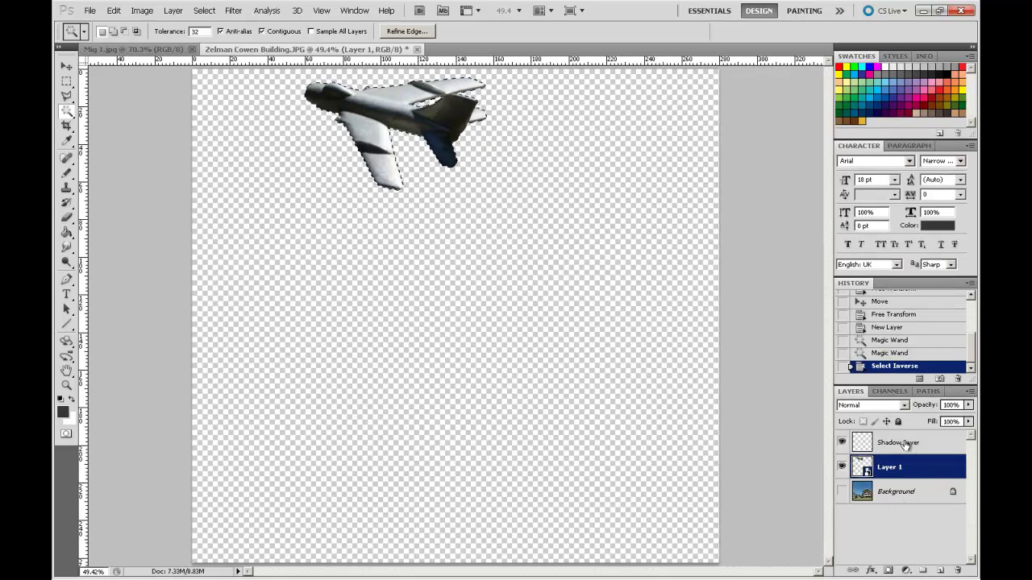
pyautogui.click(905, 445)
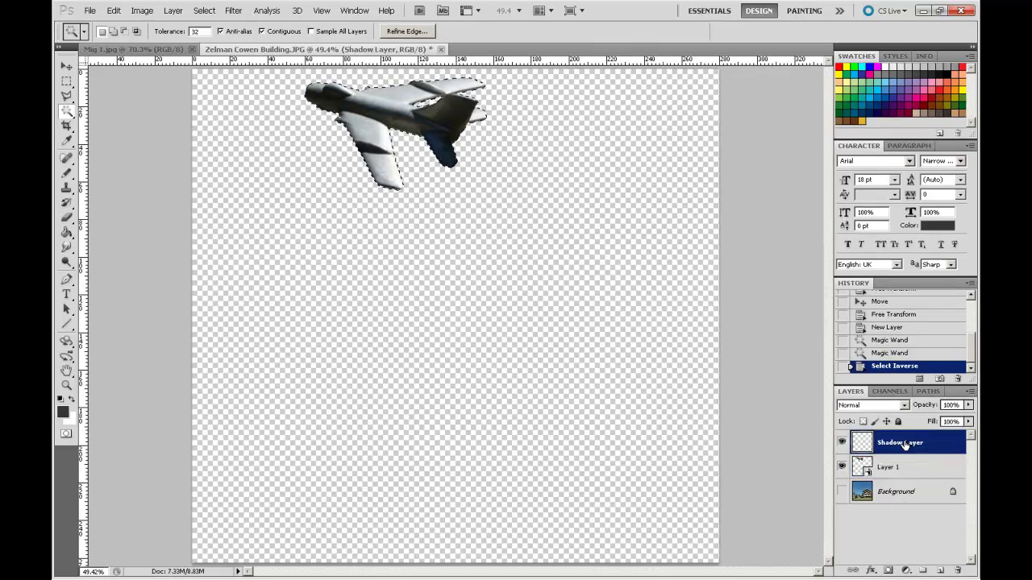
pyautogui.click(841, 467)
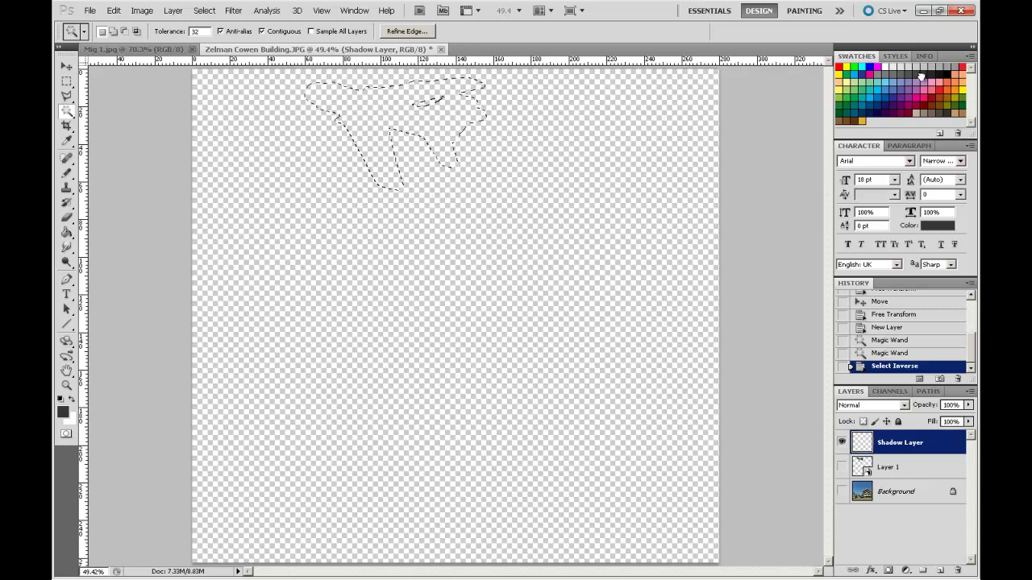
# Paint Bucket the jet selection dark grey, deselect, and show the Background photo again.
pyautogui.click(68, 235)
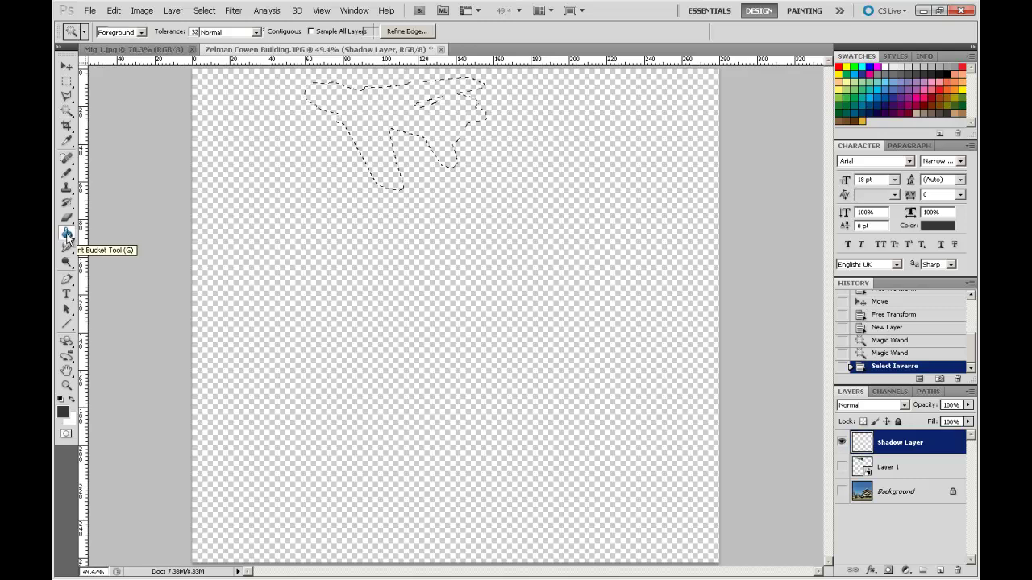
pyautogui.click(378, 103)
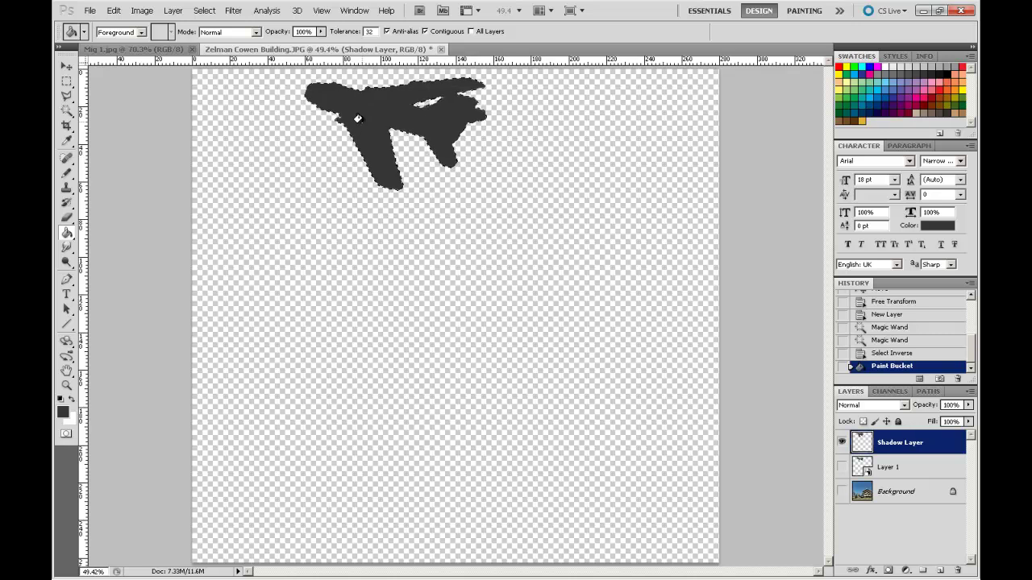
pyautogui.hotkey('ctrl', 'd')
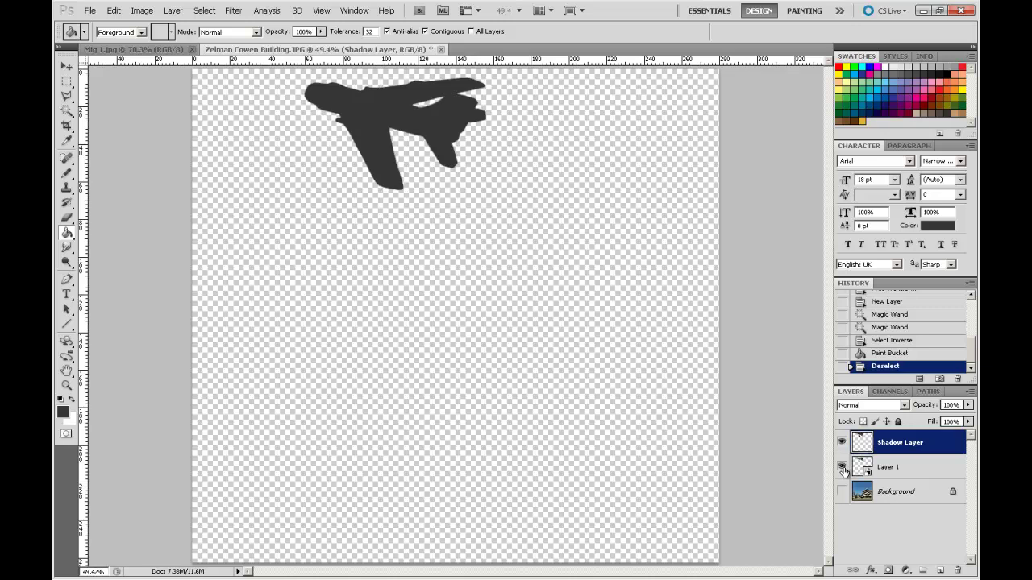
pyautogui.click(843, 492)
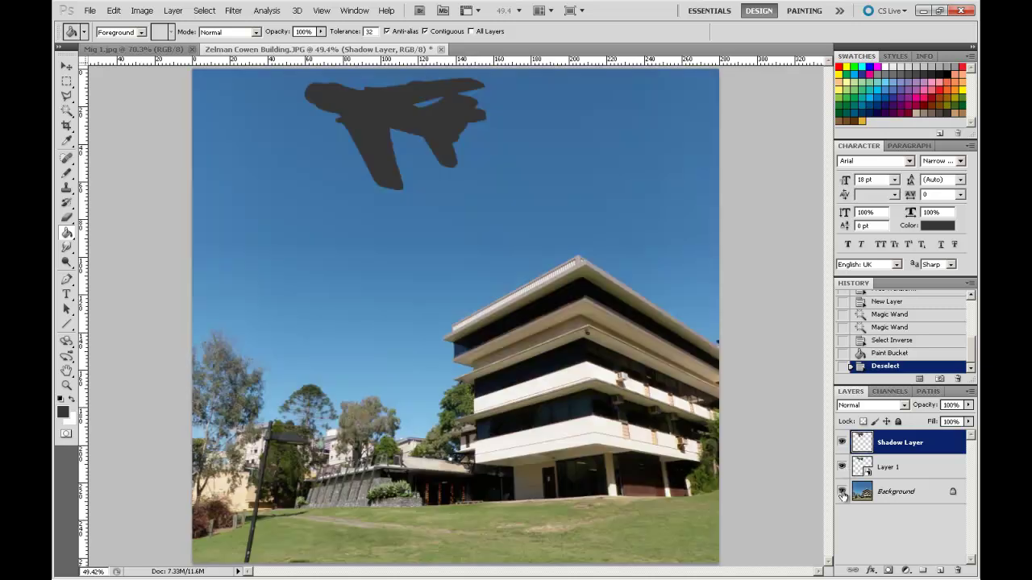
# Move the dark jet silhouette down onto the lawn at the bottom right.
pyautogui.click(70, 67)
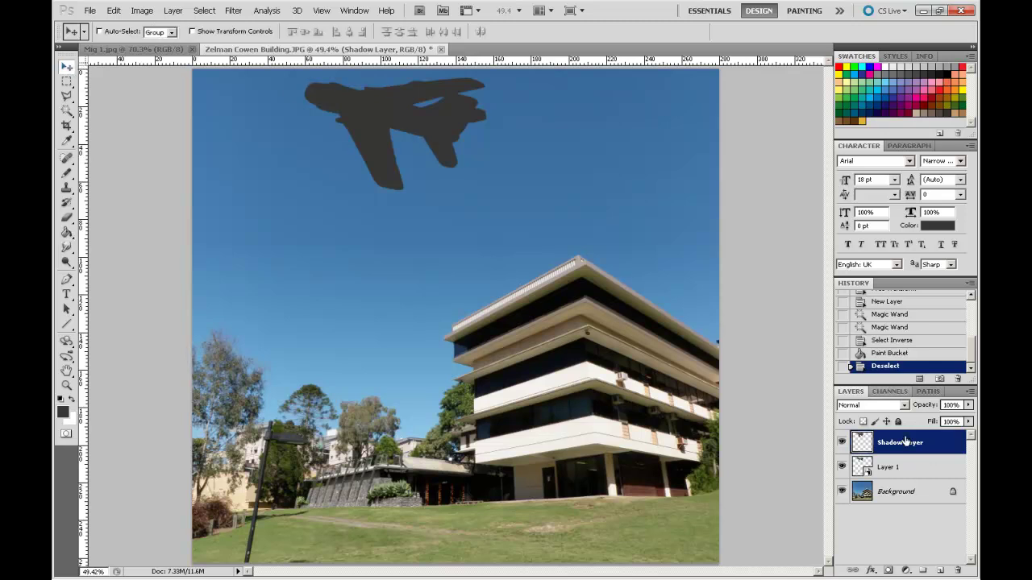
pyautogui.moveTo(391, 113); pyautogui.dragTo(594, 528)
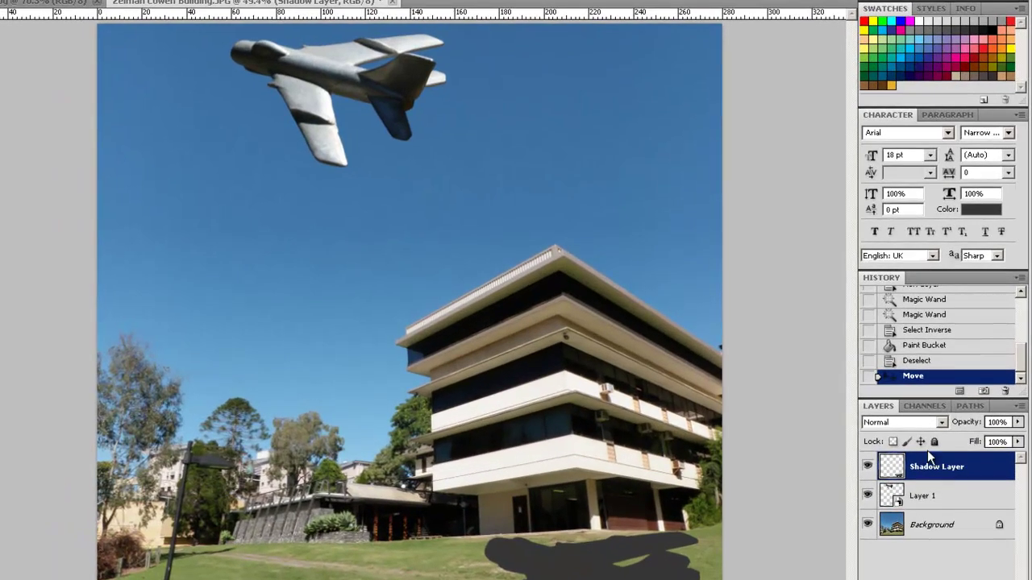
# Set Shadow Layer's blend mode to Multiply with about 71% opacity.
pyautogui.click(942, 422)
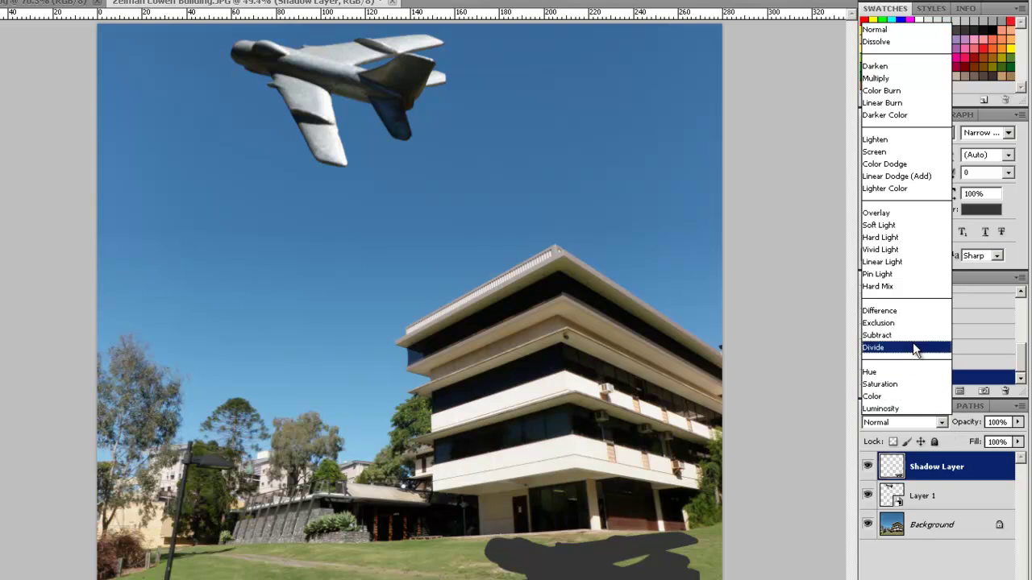
pyautogui.click(885, 79)
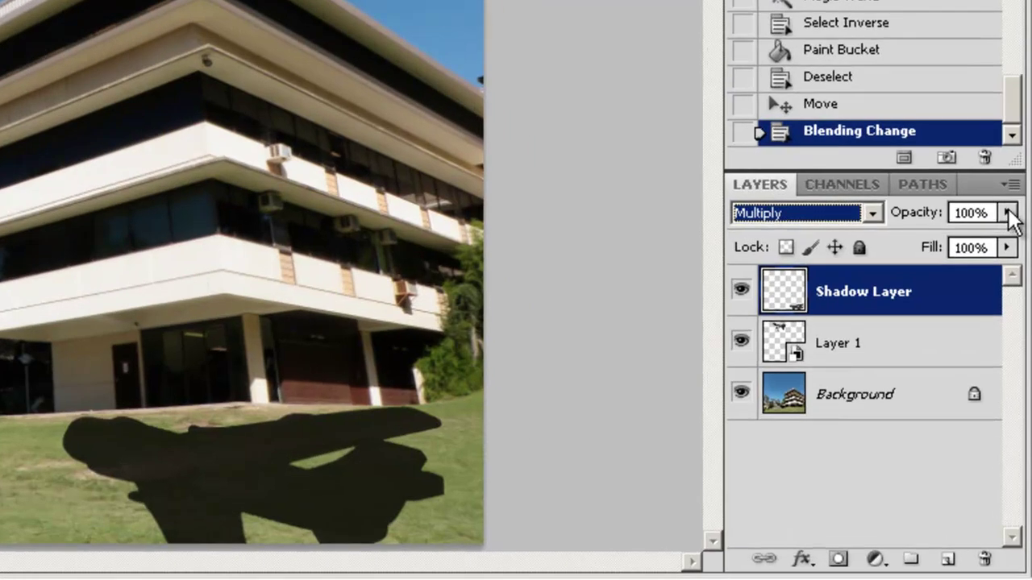
pyautogui.click(1008, 213)
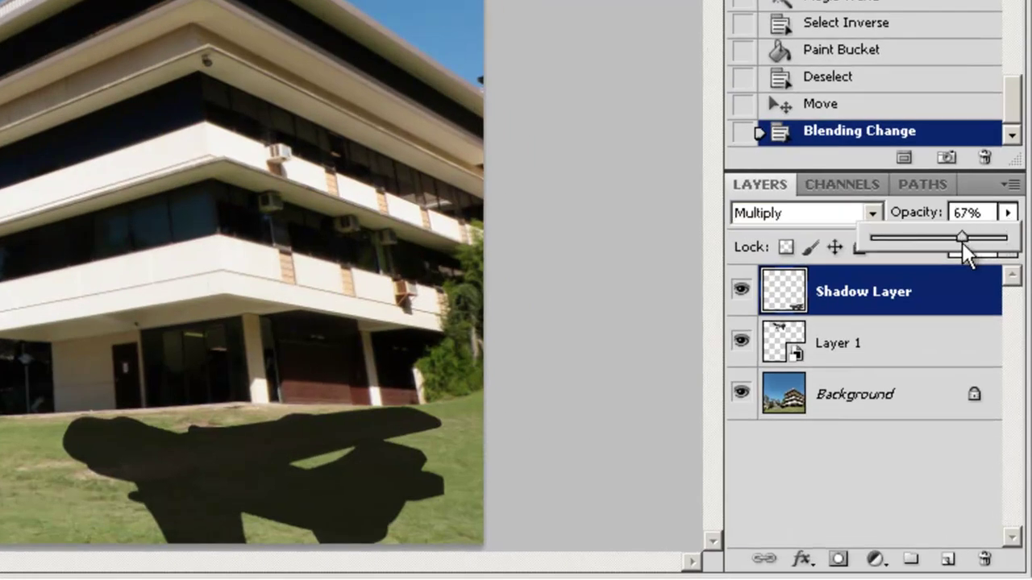
pyautogui.moveTo(962, 242); pyautogui.dragTo(958, 241)
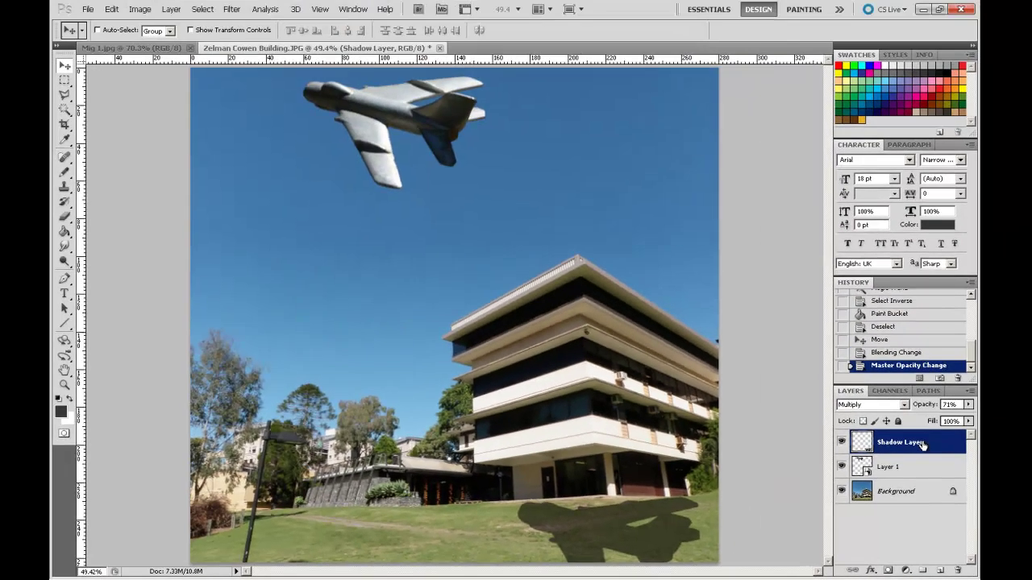
pyautogui.click(681, 521)
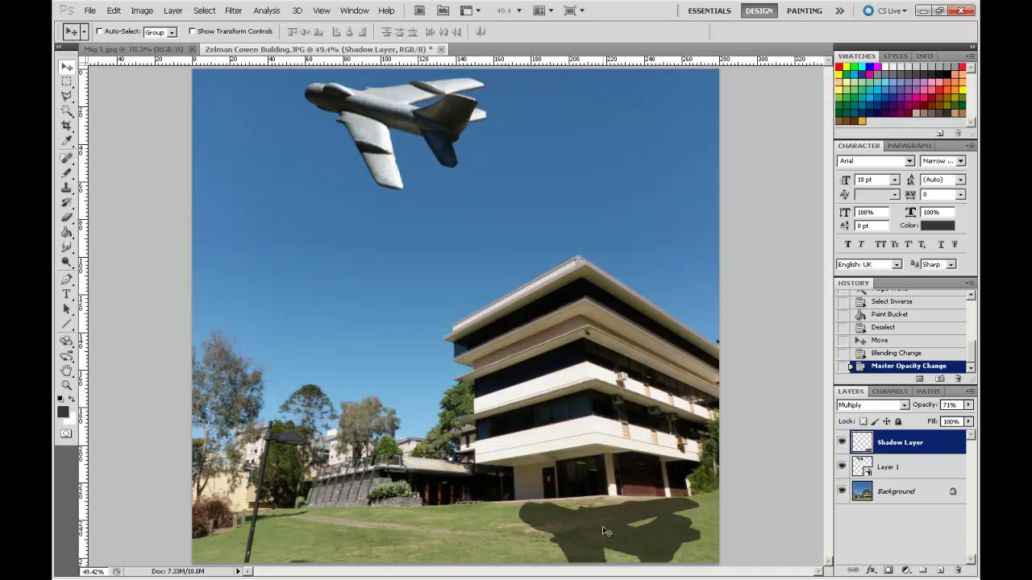
# Nudge the jet shadow to a slightly different spot on the lawn.
pyautogui.moveTo(605, 532); pyautogui.dragTo(615, 524)
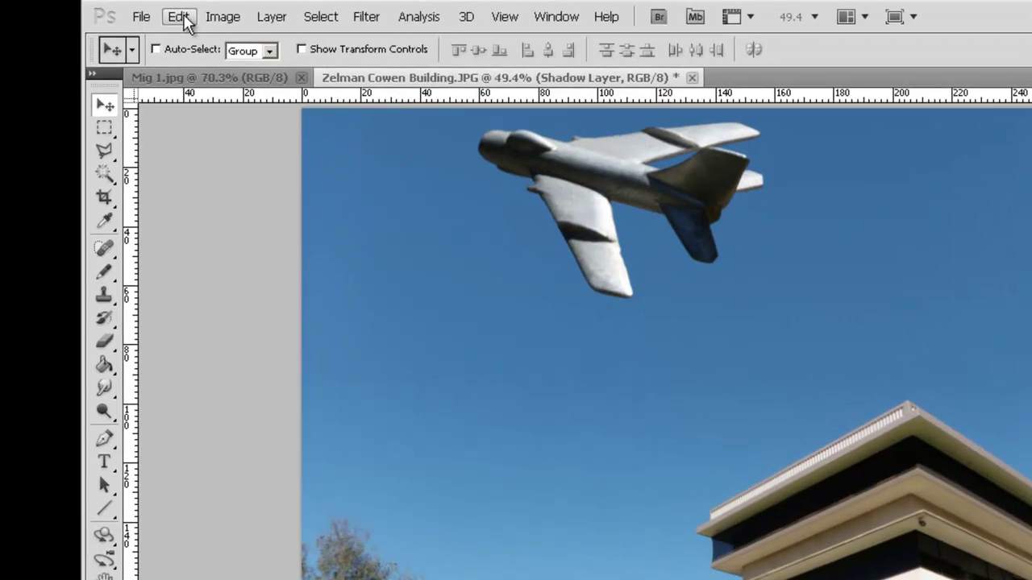
pyautogui.click(185, 19)
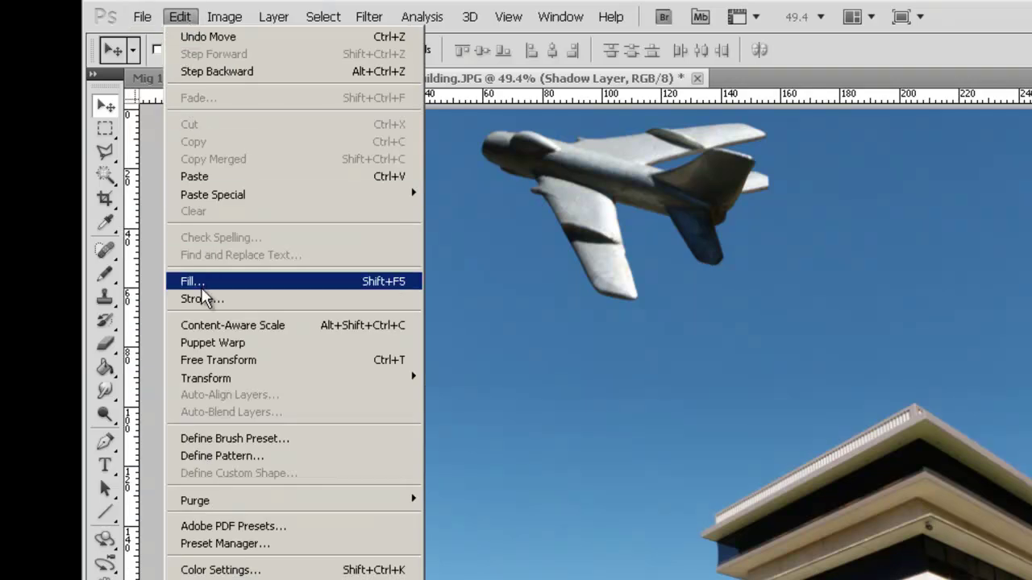
# Distort the shadow flatter and skewed across the lawn by dragging its top corners, then apply.
pyautogui.moveTo(217, 378)
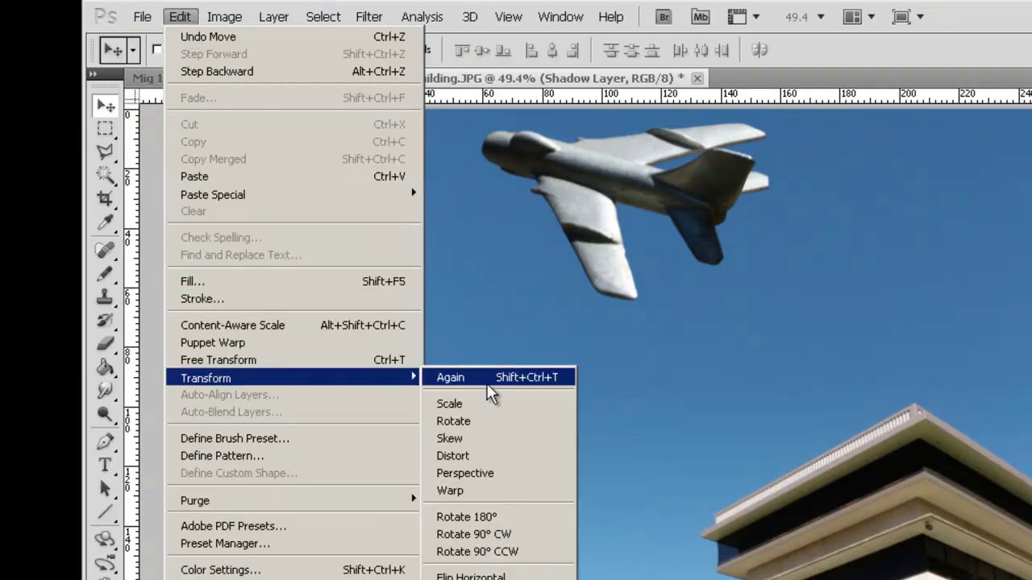
pyautogui.click(489, 457)
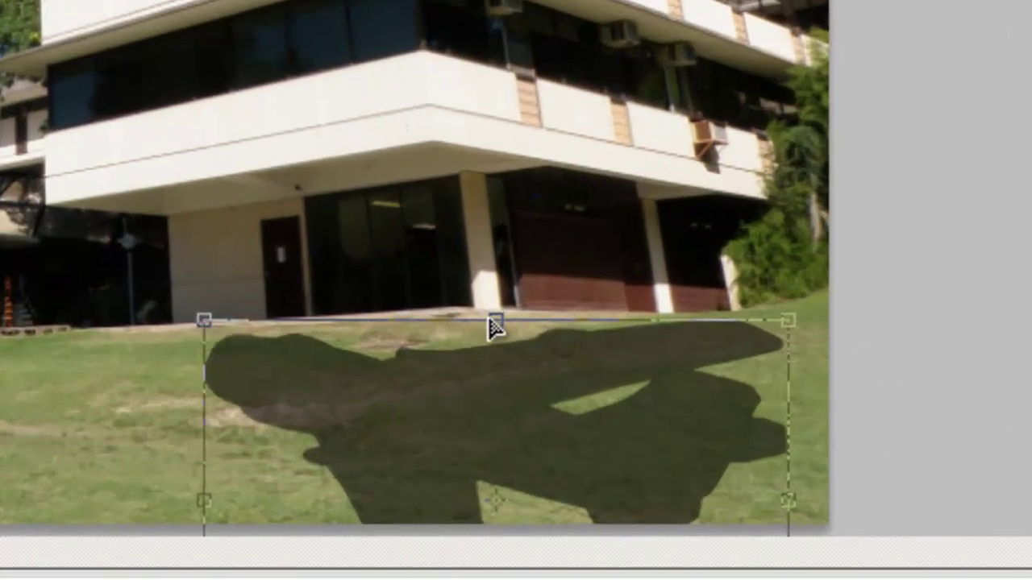
pyautogui.moveTo(489, 327); pyautogui.dragTo(489, 390)
pyautogui.moveTo(498, 460); pyautogui.dragTo(520, 405)
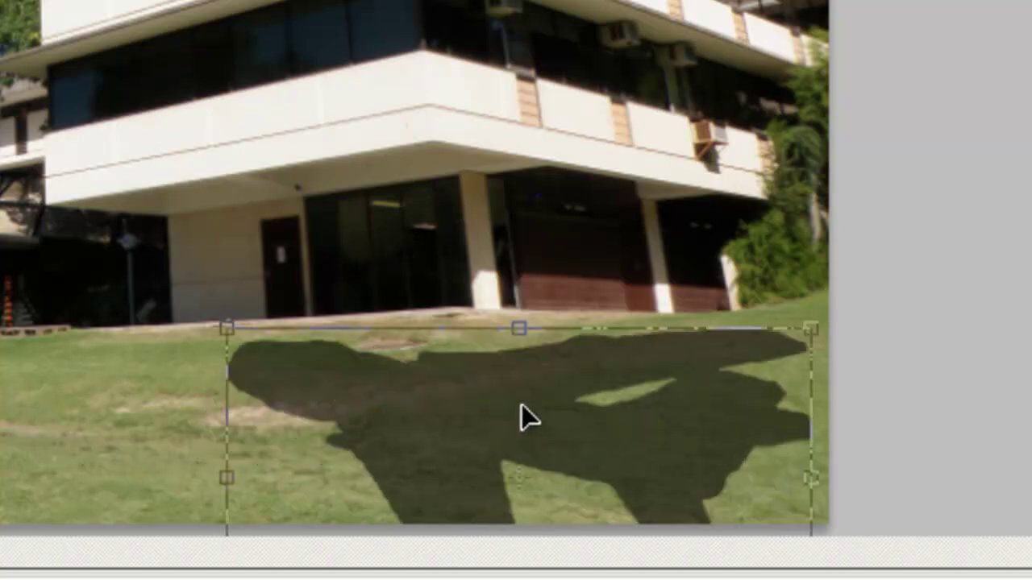
pyautogui.moveTo(234, 335); pyautogui.dragTo(284, 358)
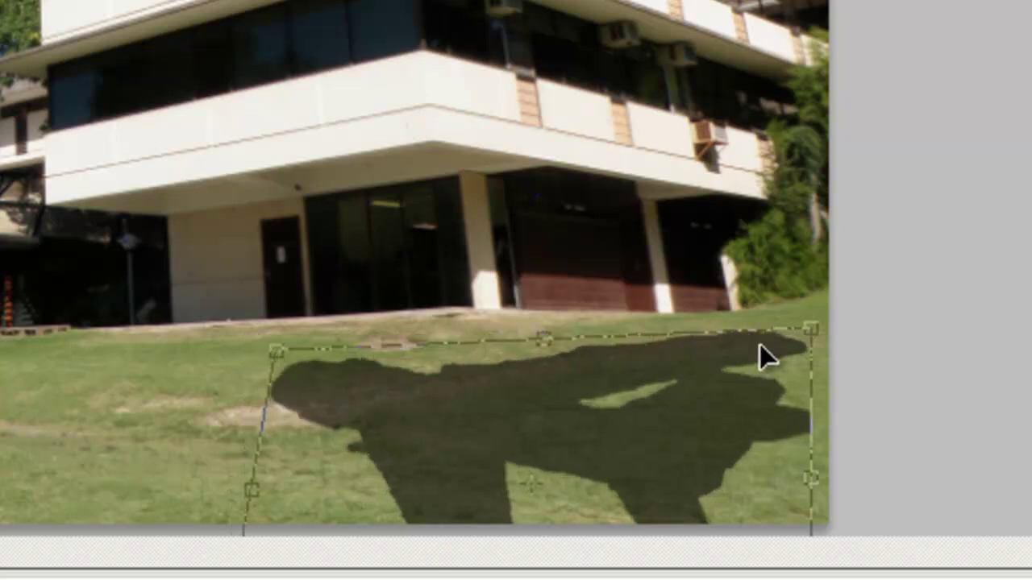
pyautogui.moveTo(819, 344); pyautogui.dragTo(818, 377)
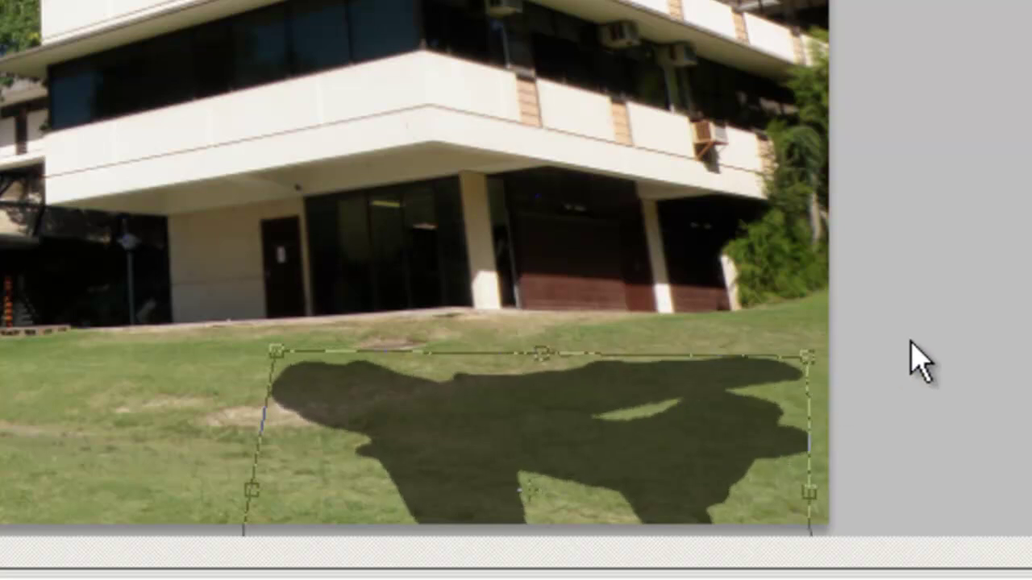
pyautogui.moveTo(288, 372); pyautogui.dragTo(302, 379)
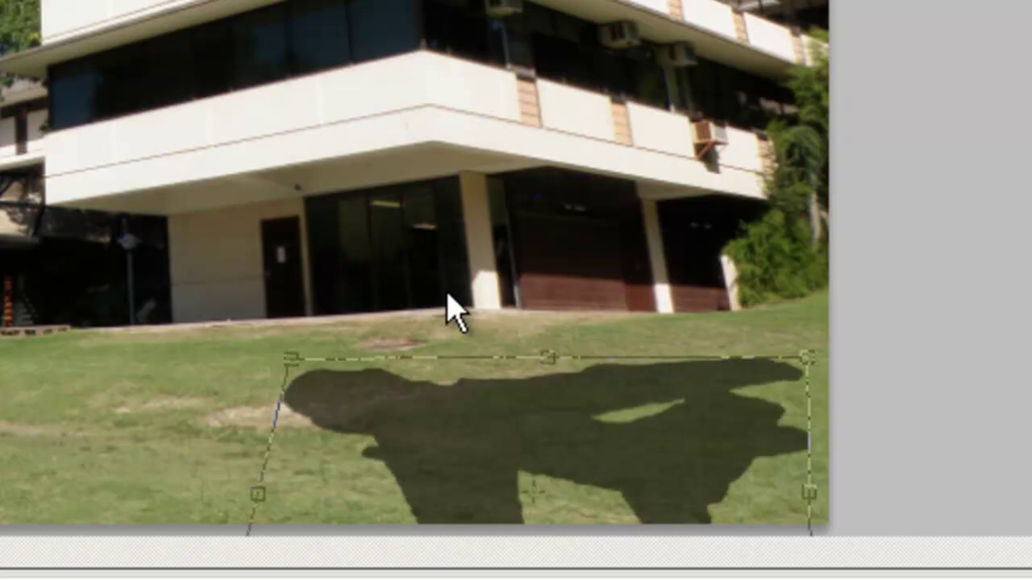
pyautogui.moveTo(530, 440); pyautogui.dragTo(542, 431)
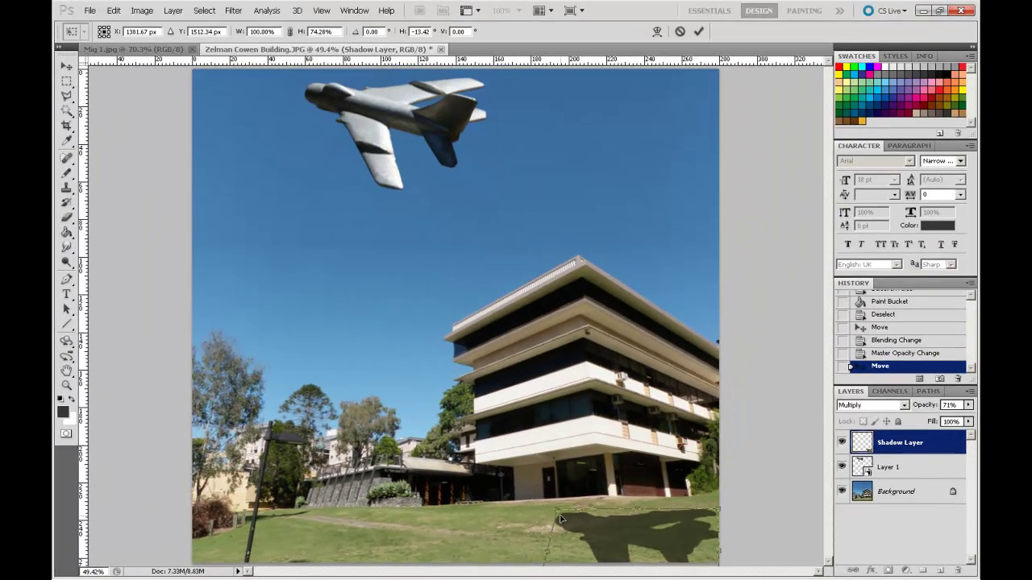
pyautogui.moveTo(558, 515); pyautogui.dragTo(561, 519)
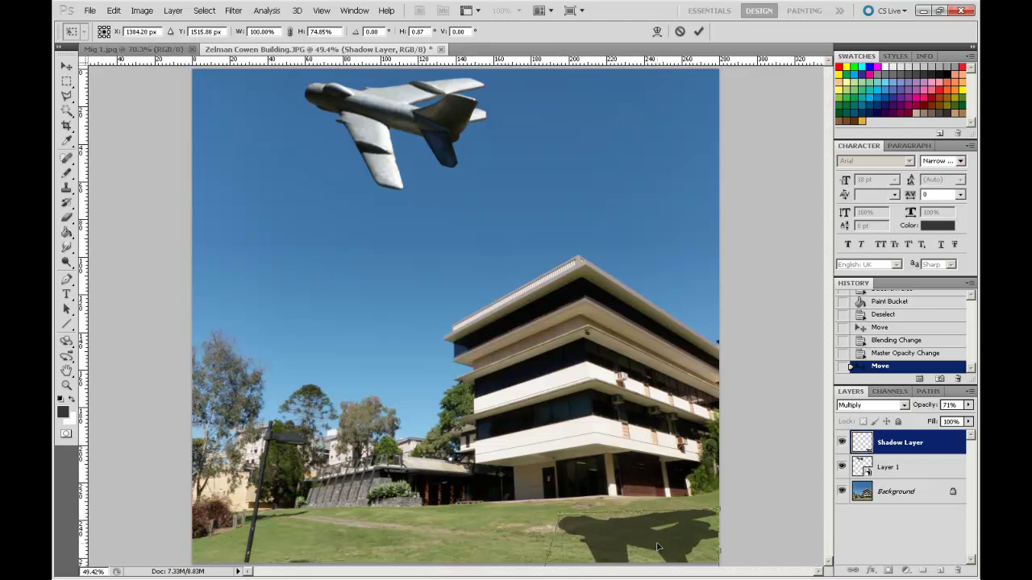
pyautogui.click(67, 68)
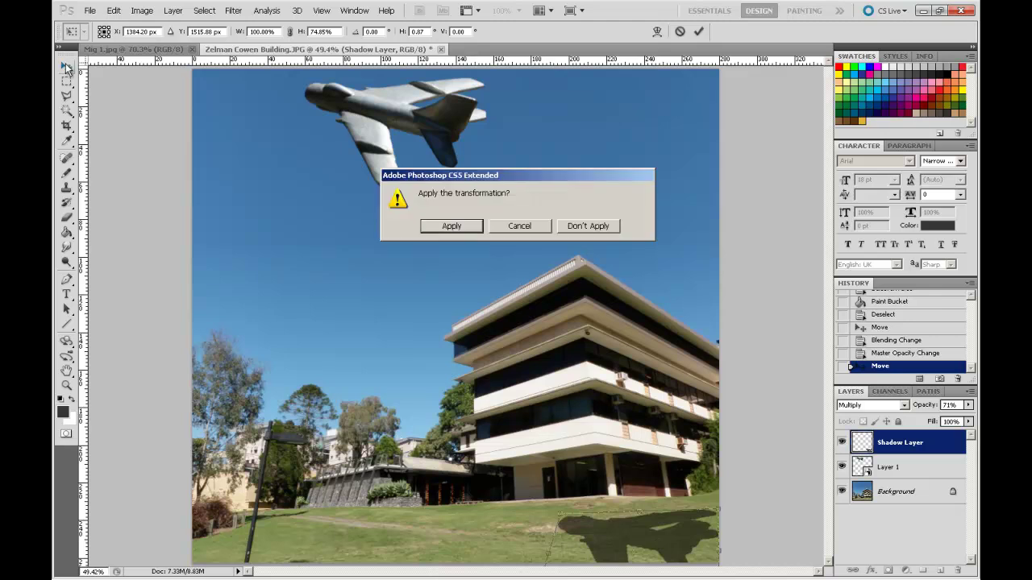
pyautogui.click(457, 227)
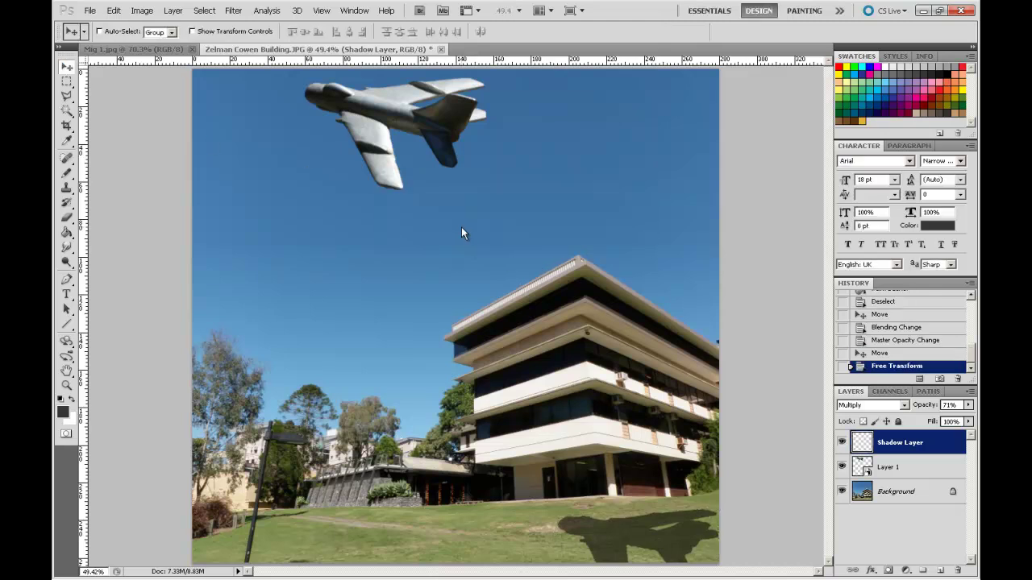